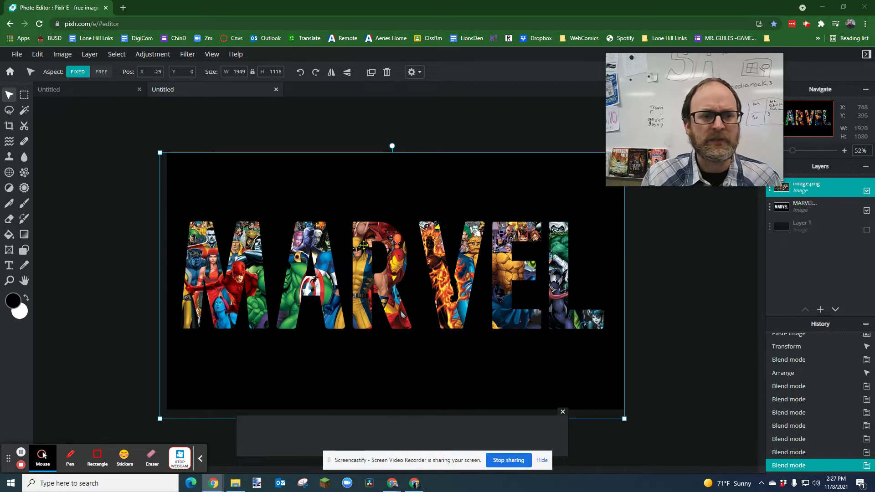
Create a new transparent image from the File menu using the Full HD 1920x1080 preset.
left_click_drag(687, 117, 694, 123)
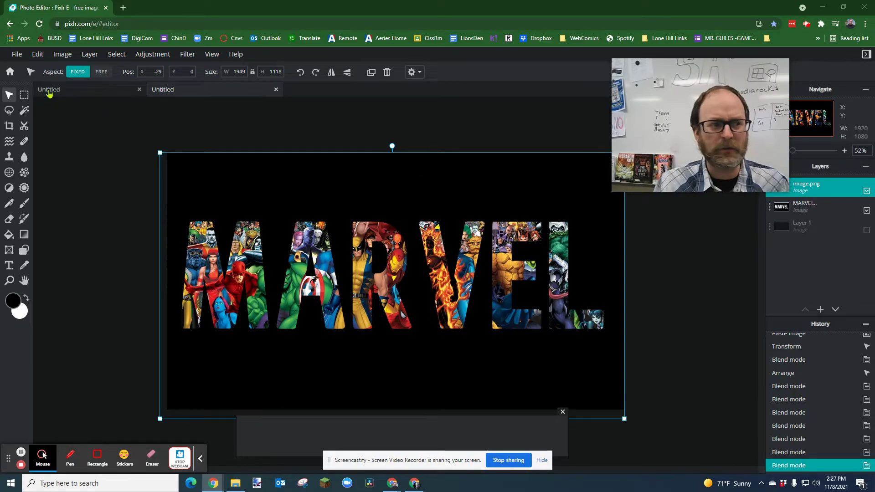
left_click(16, 54)
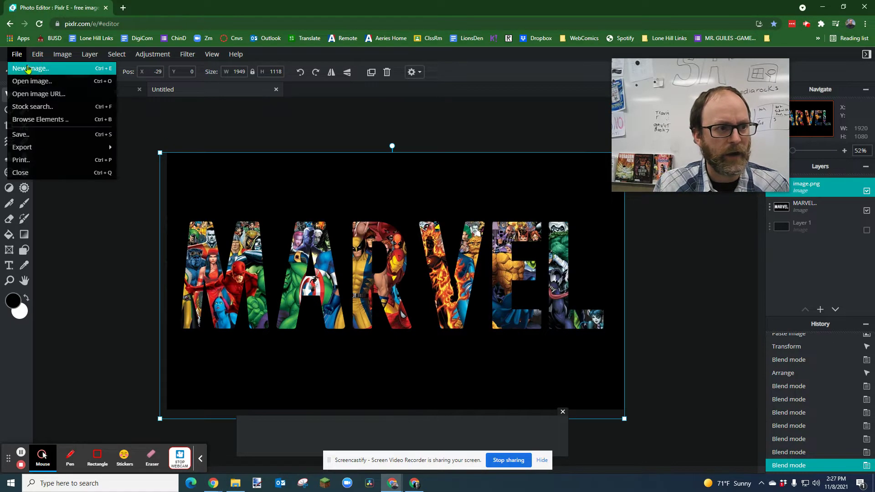
left_click(28, 68)
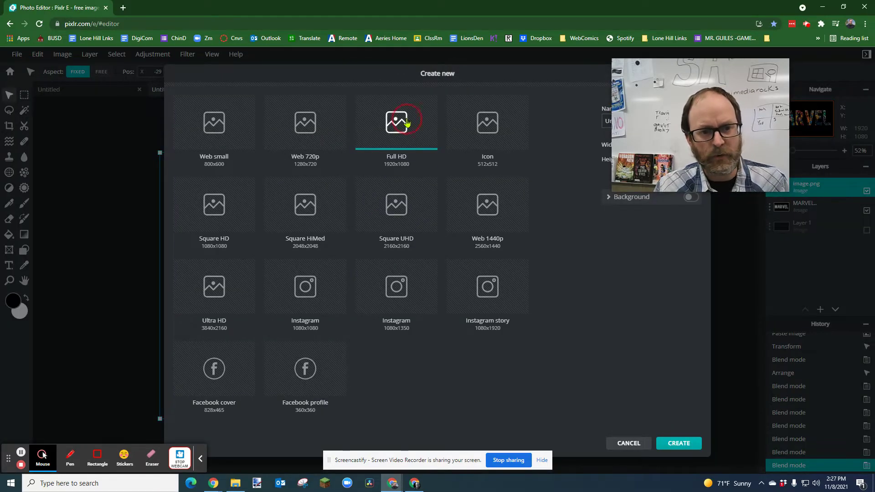
left_click(679, 443)
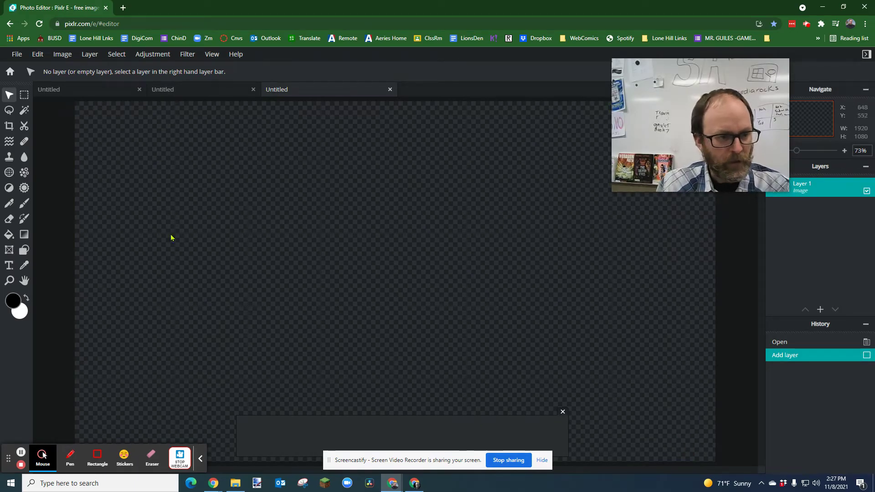
Add a new text layer on the canvas reading MARVEL.
left_click(9, 265)
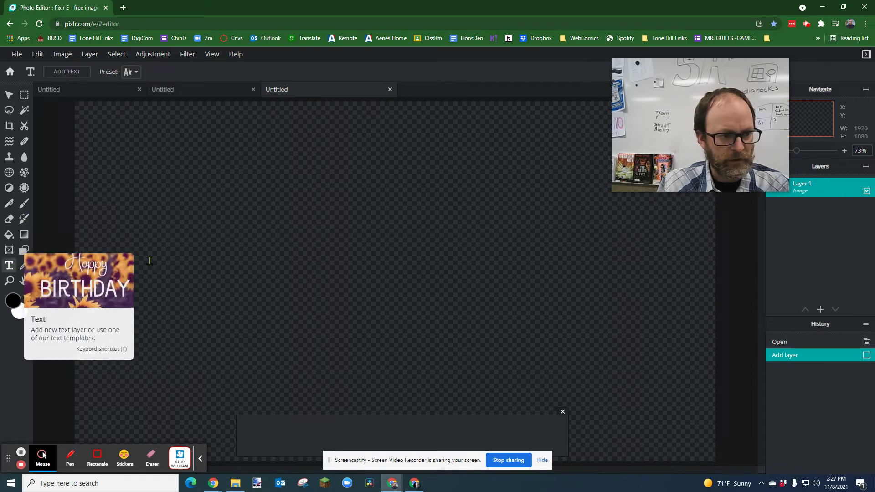
left_click(215, 248)
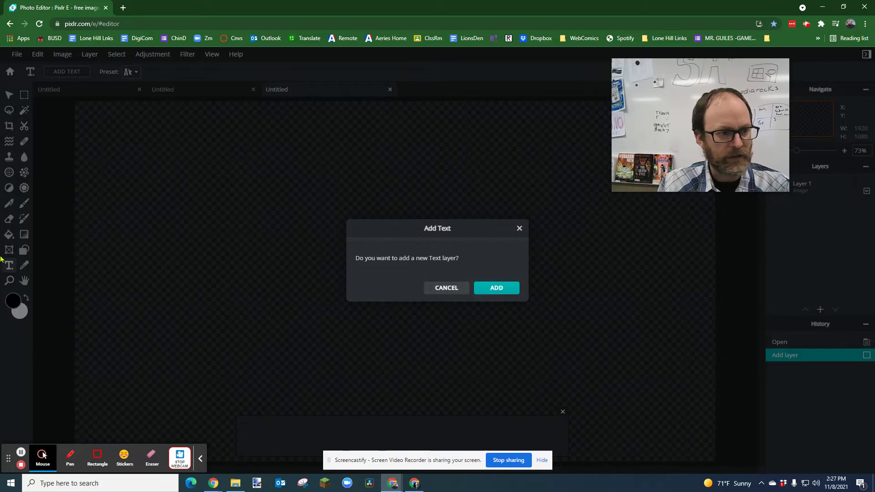
left_click(508, 288)
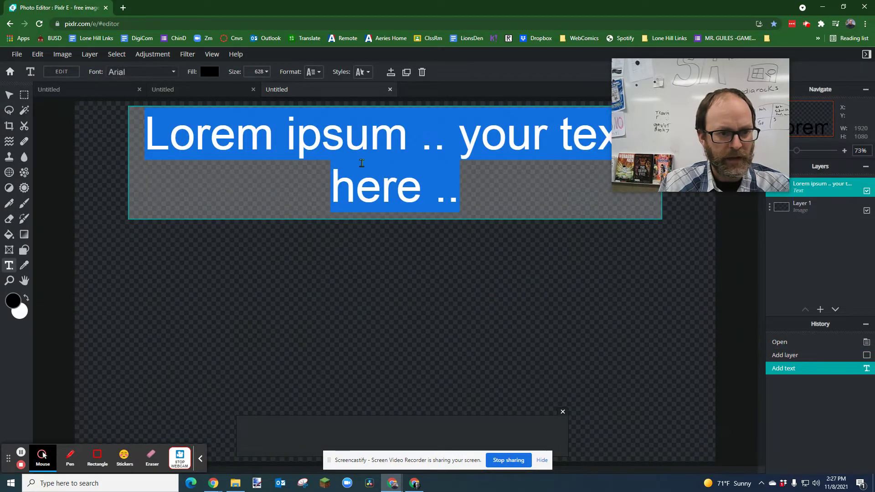
type("MARVEL")
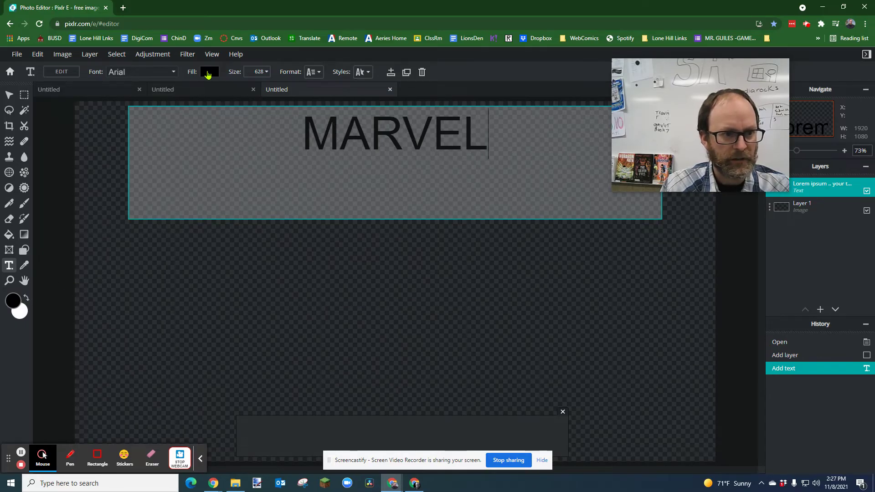
Make the MARVEL text white (#FFFFFF) in the Daddy Day font and move it higher.
left_click(210, 73)
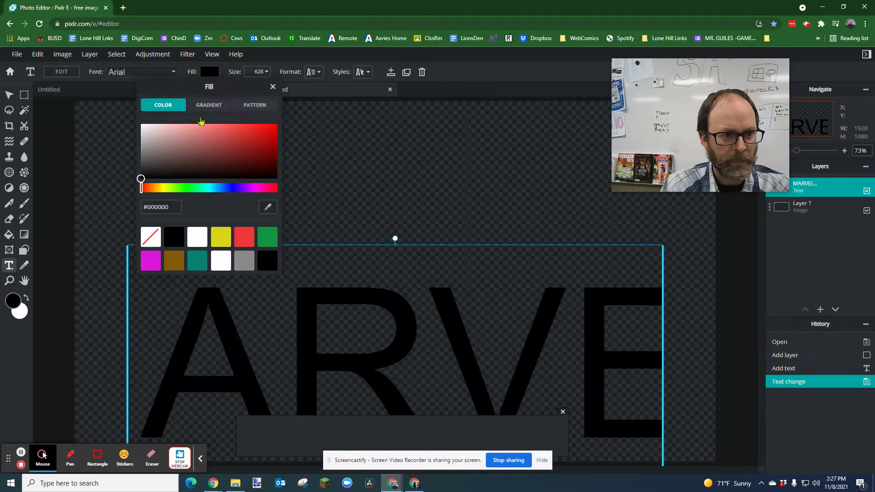
left_click(201, 240)
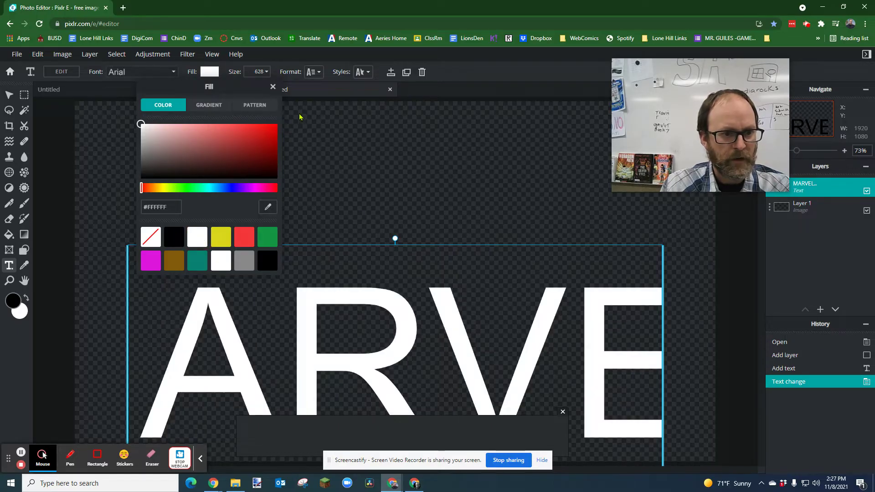
left_click(148, 74)
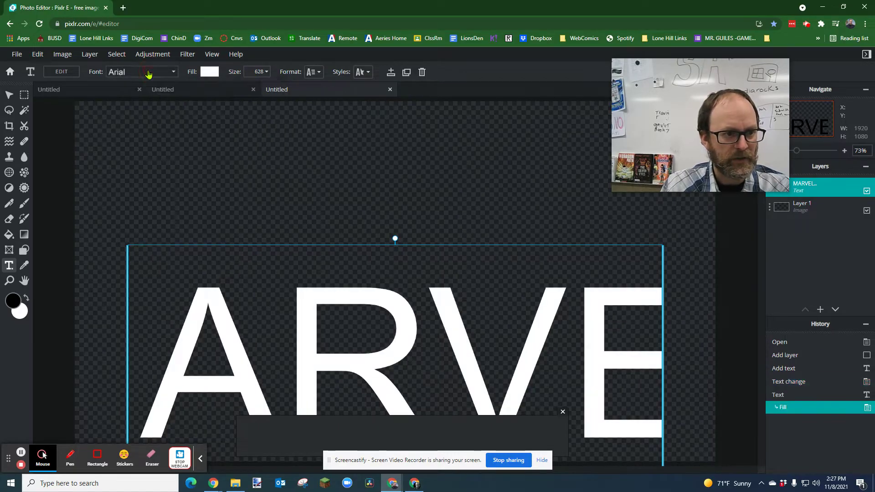
left_click(125, 72)
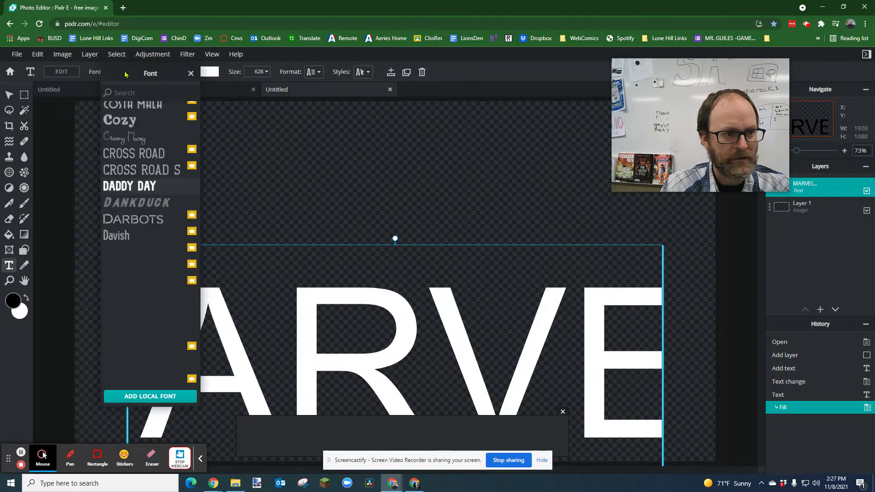
left_click(132, 185)
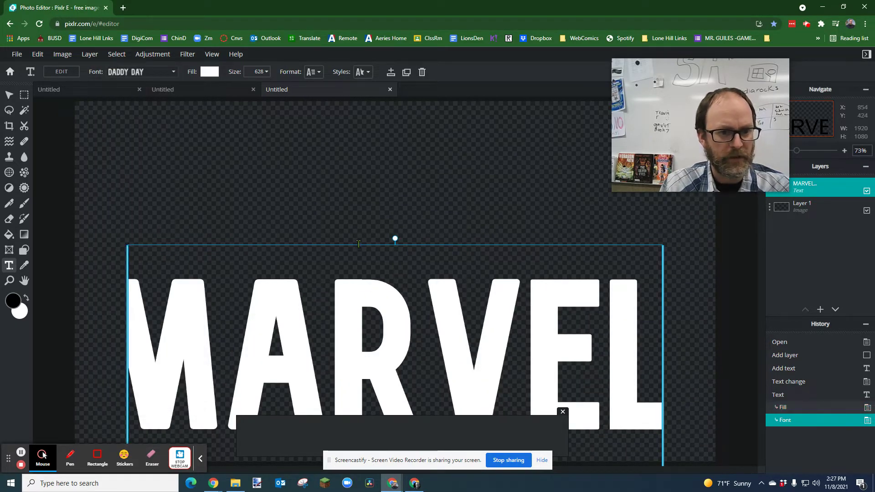
left_click_drag(355, 246, 359, 150)
Resize the MARVEL text, trying size 410 before enlarging it to about 637.
scroll(419, 205, "down", 5)
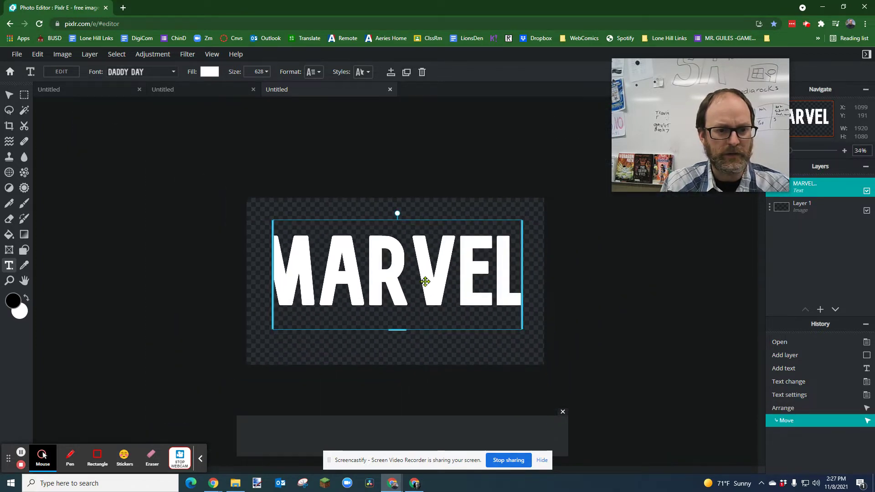
scroll(419, 290, "up", 1)
scroll(420, 290, "up", 2)
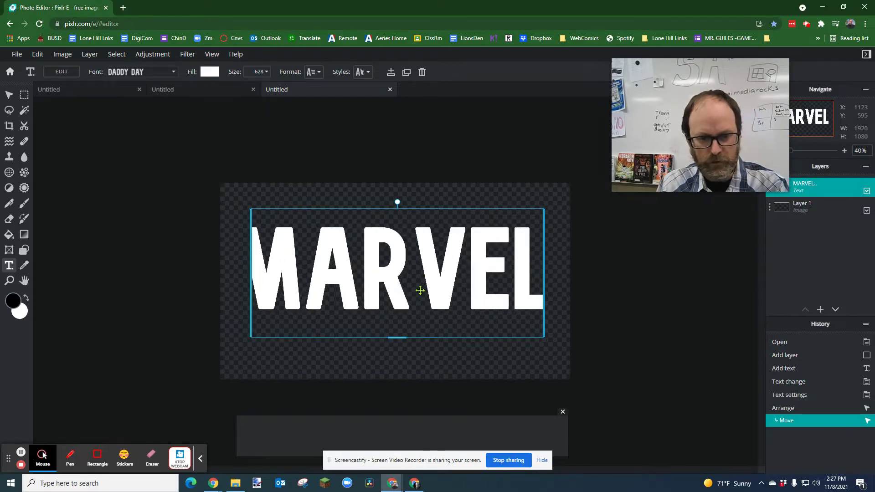
scroll(419, 290, "down", 3)
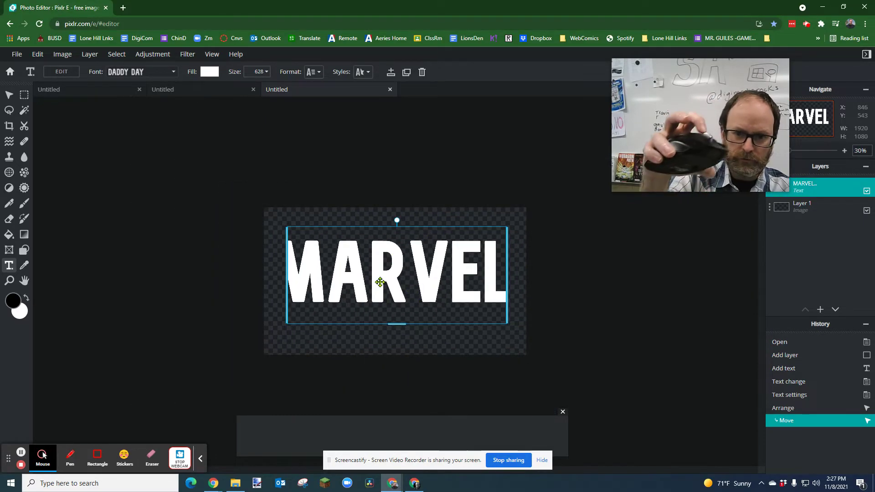
scroll(386, 269, "up", 2)
scroll(378, 282, "down", 1)
scroll(380, 282, "down", 1)
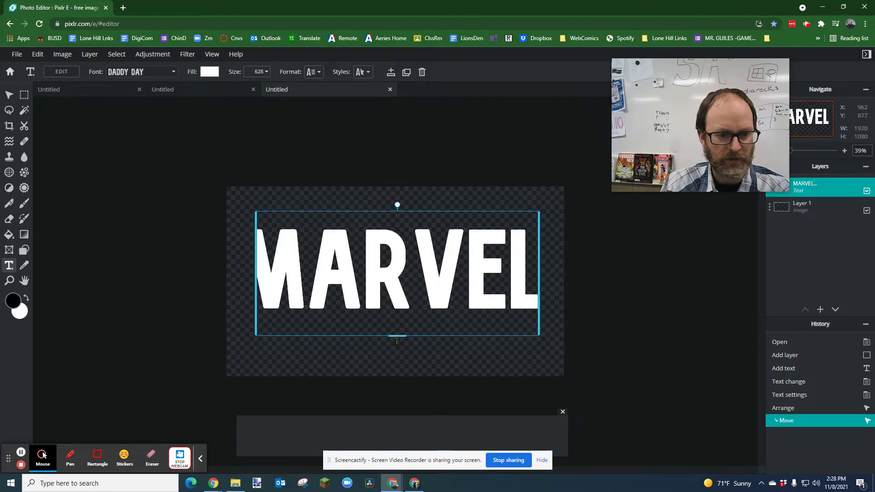
left_click_drag(396, 338, 395, 326)
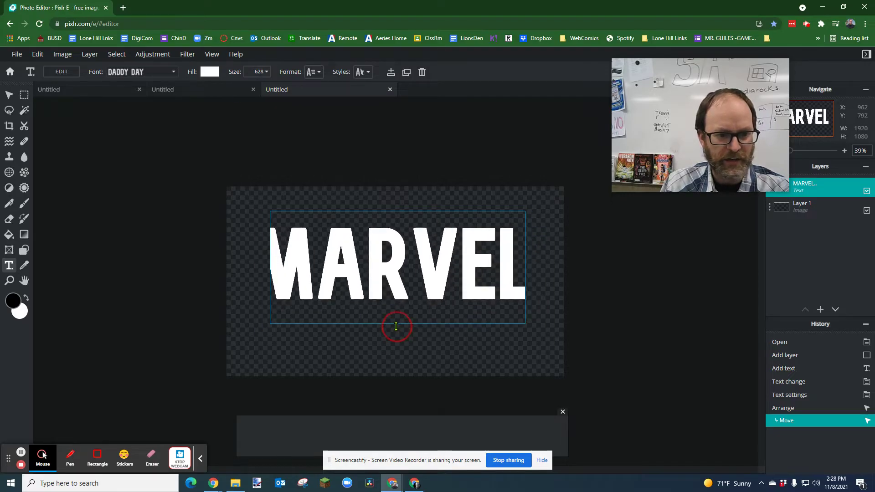
left_click(257, 72)
left_click_drag(242, 89, 234, 88)
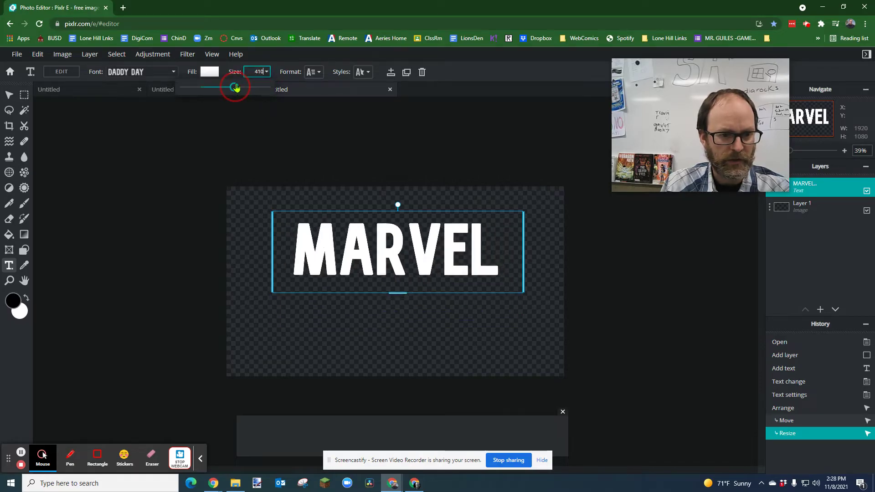
left_click(397, 297)
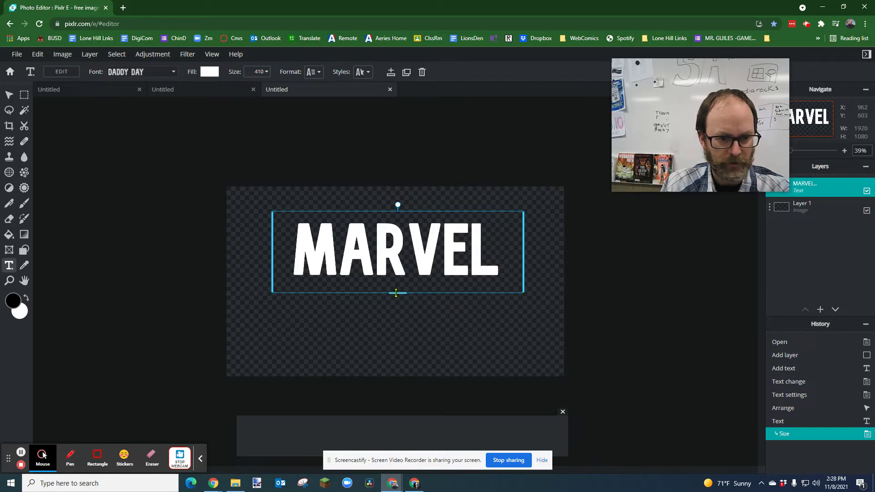
left_click_drag(398, 292, 396, 336)
Centre the MARVEL text on the canvas guides, then open a new browser tab.
mouse_move(382, 263)
left_mouse_down()
mouse_move(385, 293)
mouse_move(400, 293)
mouse_move(396, 267)
mouse_move(397, 279)
mouse_move(411, 278)
mouse_move(379, 280)
left_mouse_up()
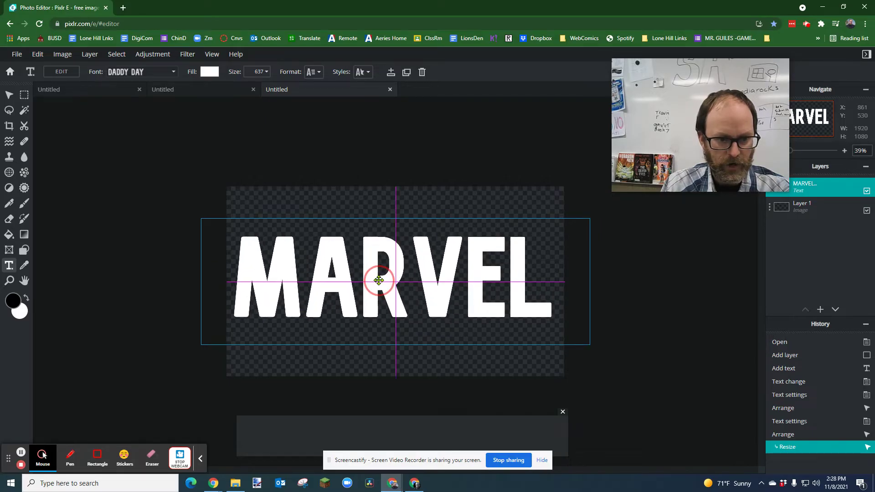
left_click_drag(379, 279, 379, 279)
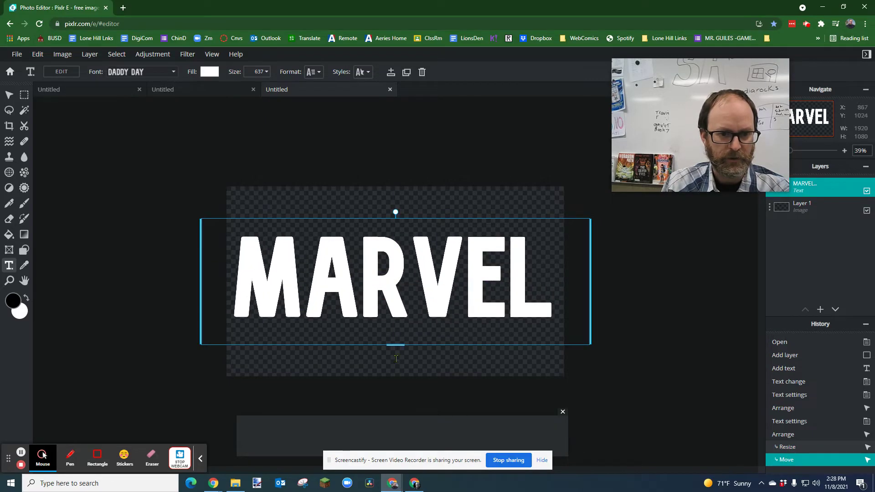
left_click(514, 175)
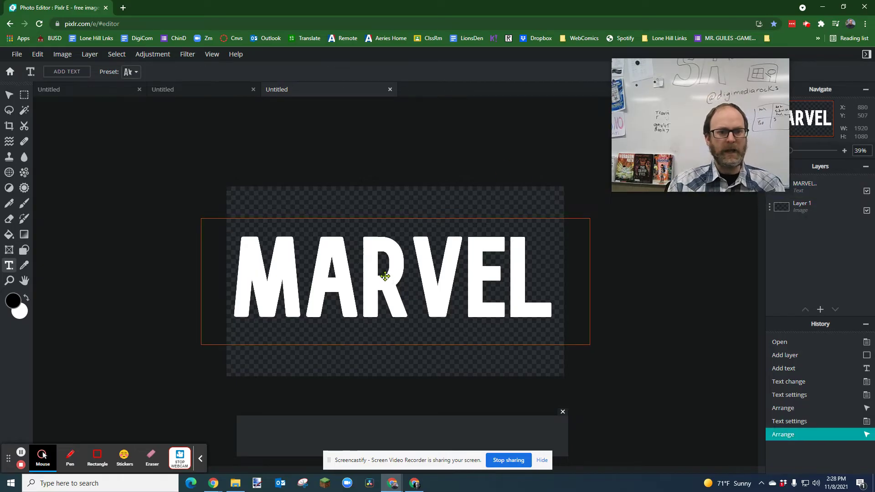
left_click_drag(372, 275, 376, 276)
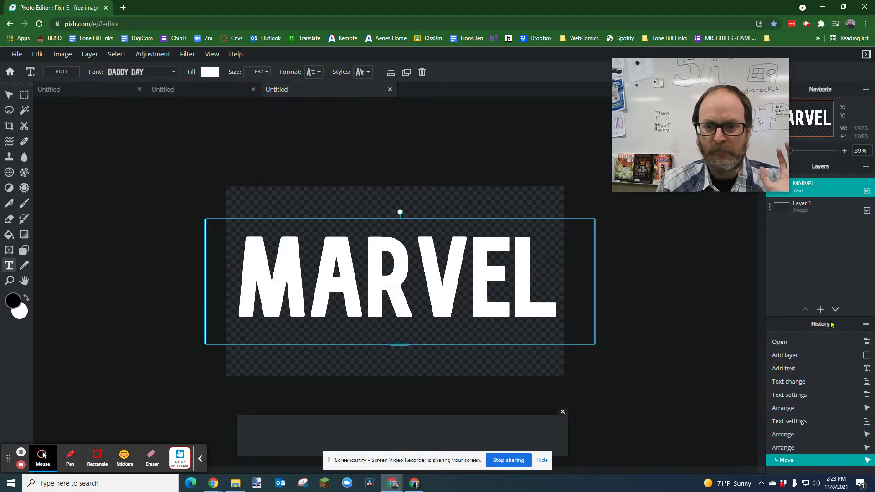
left_click(123, 8)
Search Google Images for MARVEL and preview the Marvel movie lineup image.
type("MARVEL")
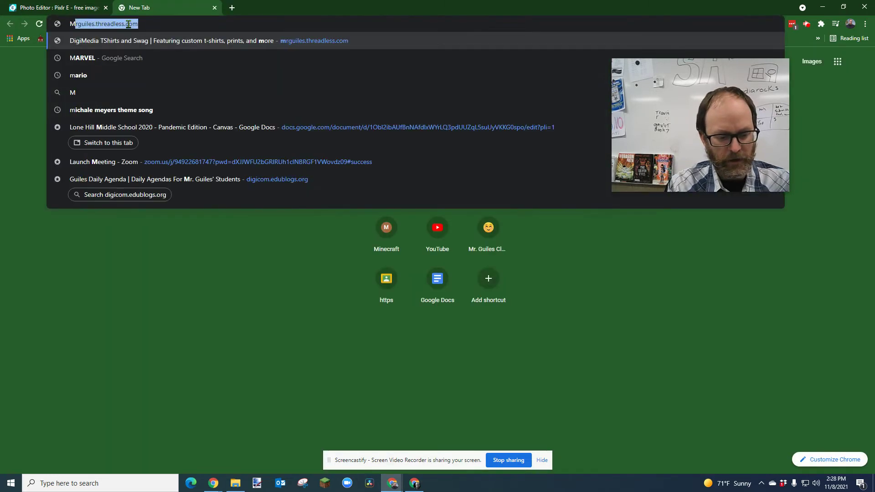
key("Return")
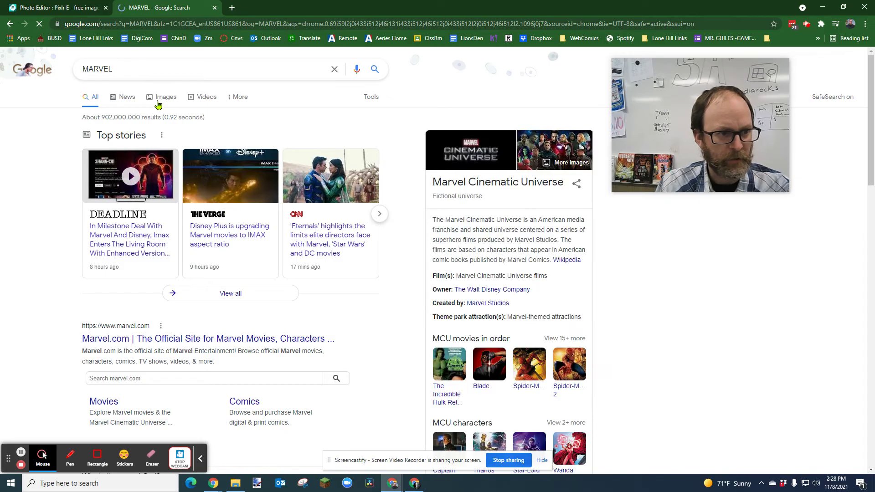
left_click(161, 97)
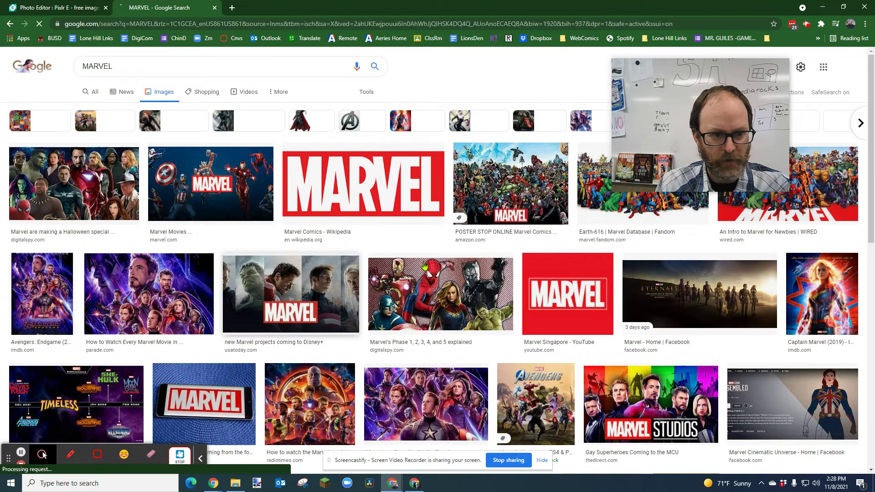
left_click(117, 309)
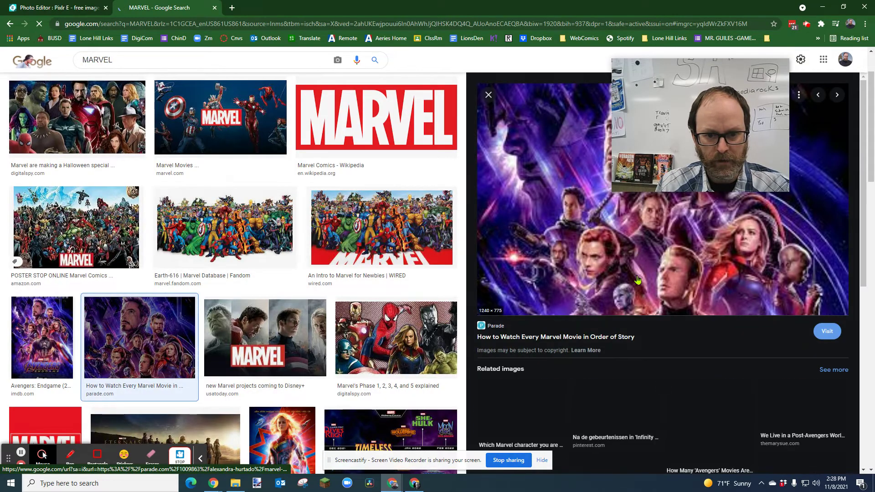
Copy the Avengers preview image and return to the Pixlr editor tab.
left_click_drag(660, 163, 743, 164)
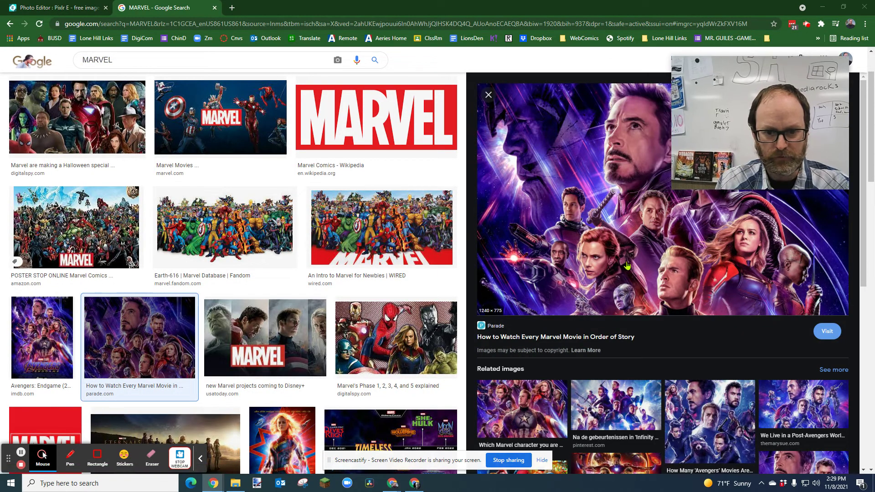
right_click(608, 234)
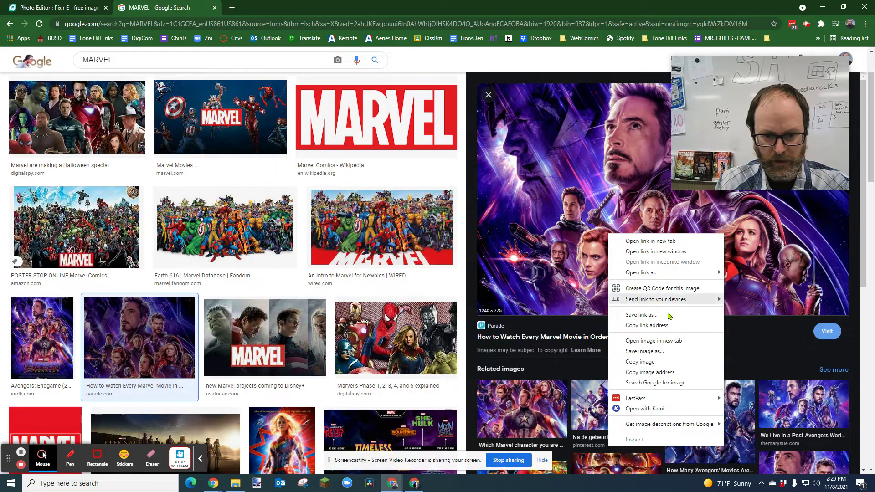
right_click(595, 194)
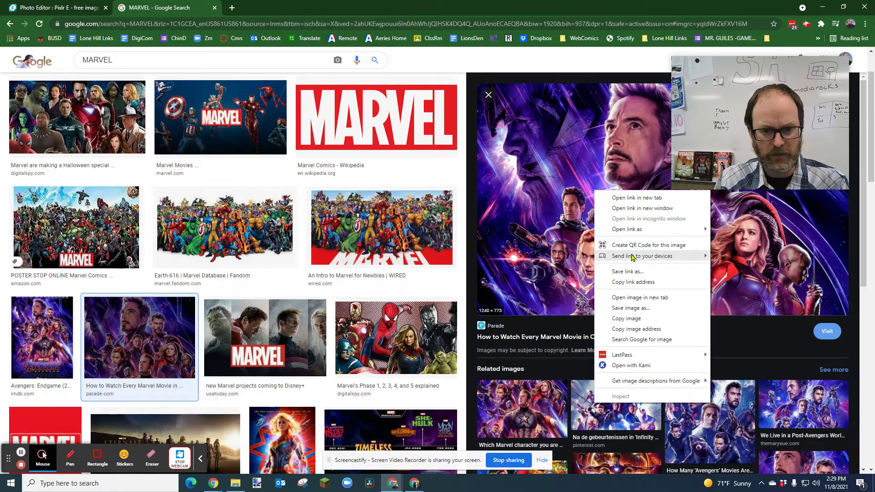
left_click(625, 321)
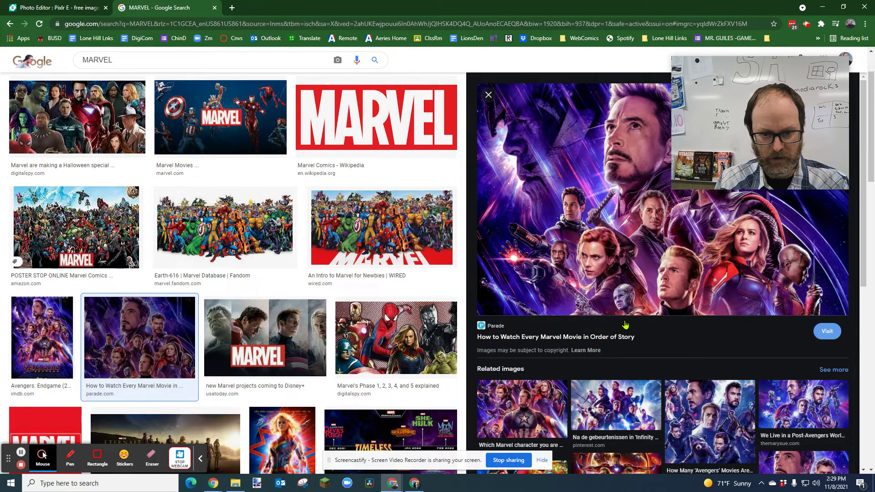
left_click(68, 8)
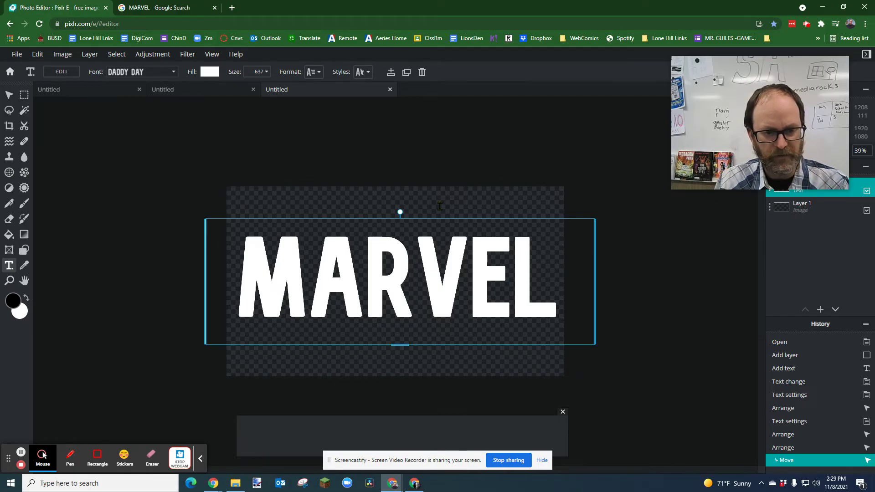
Paste the Avengers image as a new layer and stretch it to 1920x1200.
key("ctrl+v")
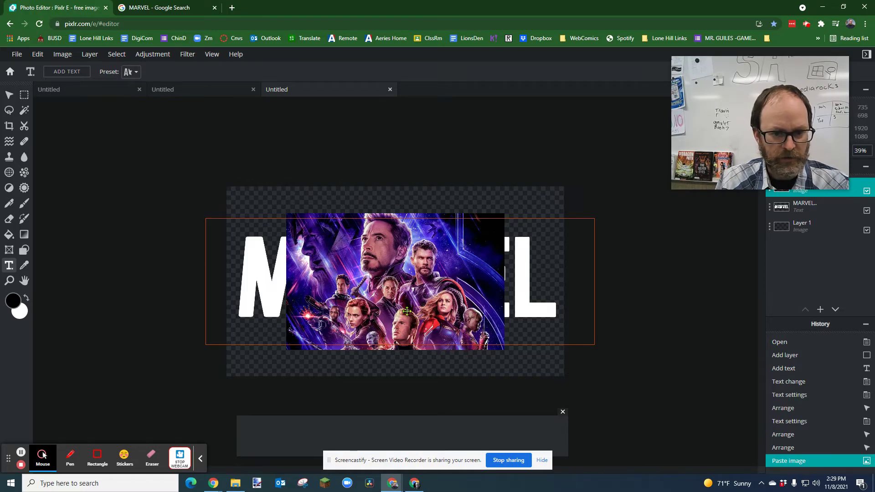
left_click_drag(746, 99, 677, 81)
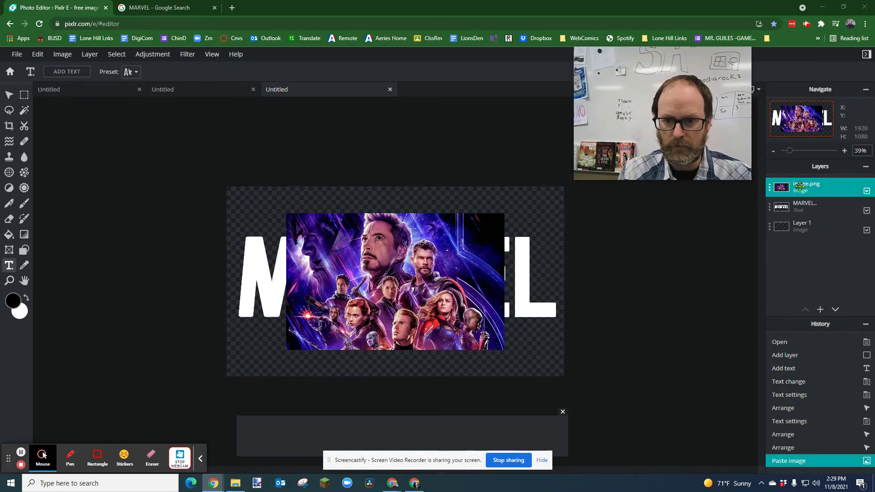
left_click(8, 95)
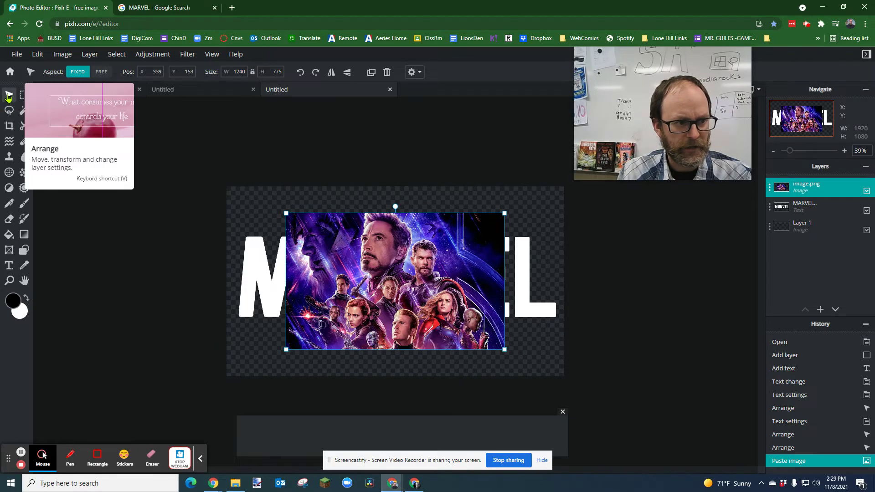
left_click_drag(286, 214, 228, 177)
left_click_drag(504, 350, 563, 384)
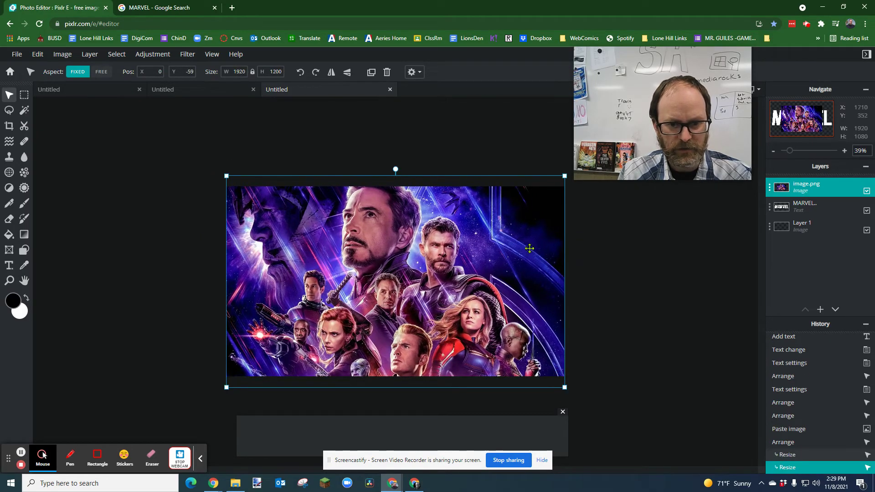
Try Multiply on image.png, revert its blend mode to None, hide it, and select Layer 1.
left_click(770, 191)
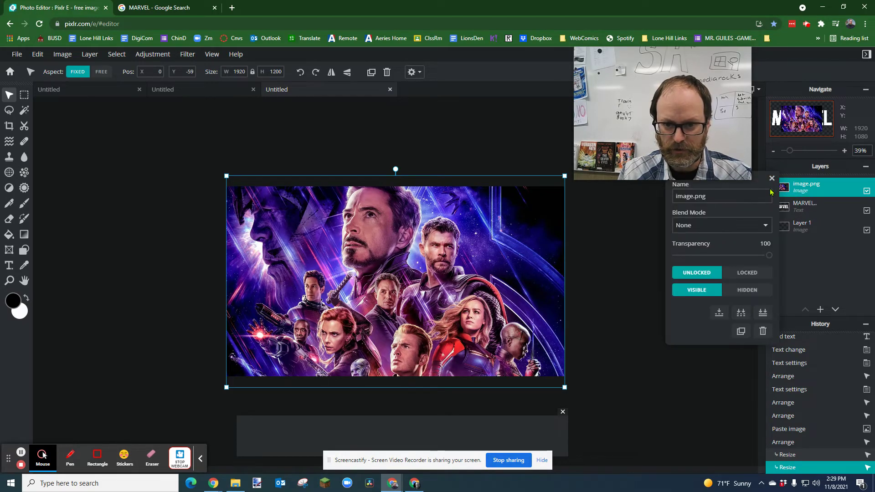
left_click(768, 228)
left_click(713, 248)
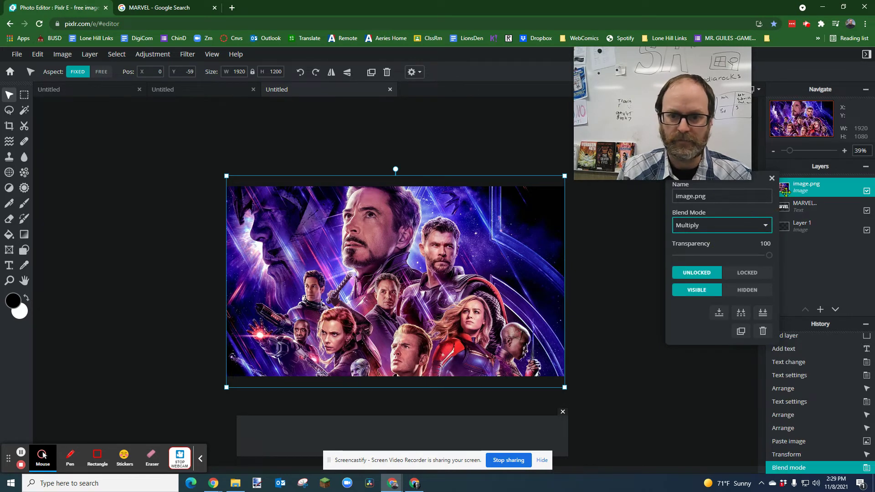
left_click(767, 228)
left_click(729, 238)
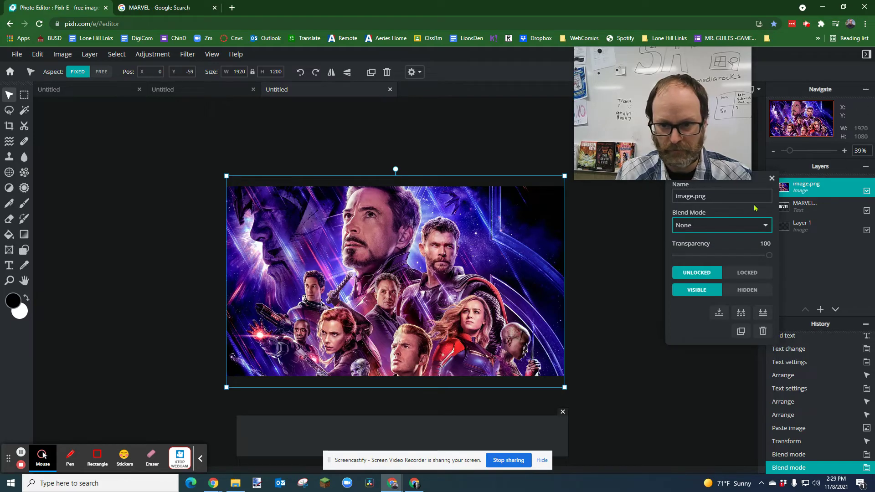
left_click(866, 191)
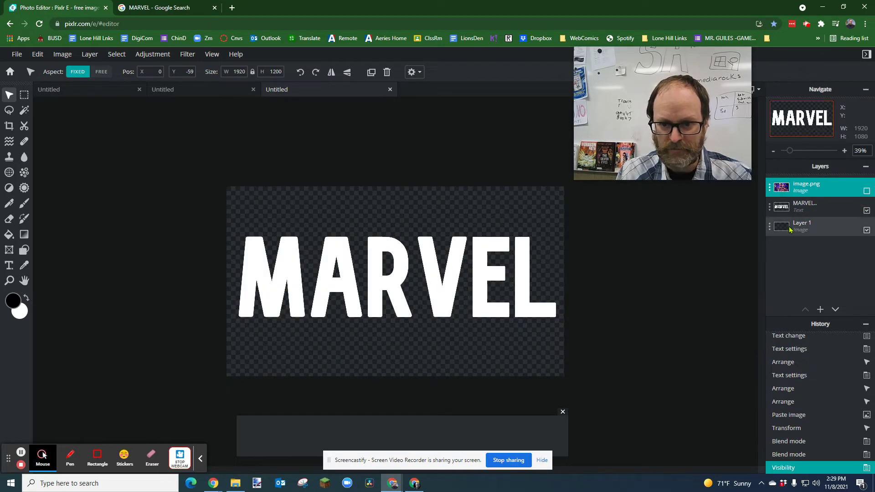
left_click(790, 229)
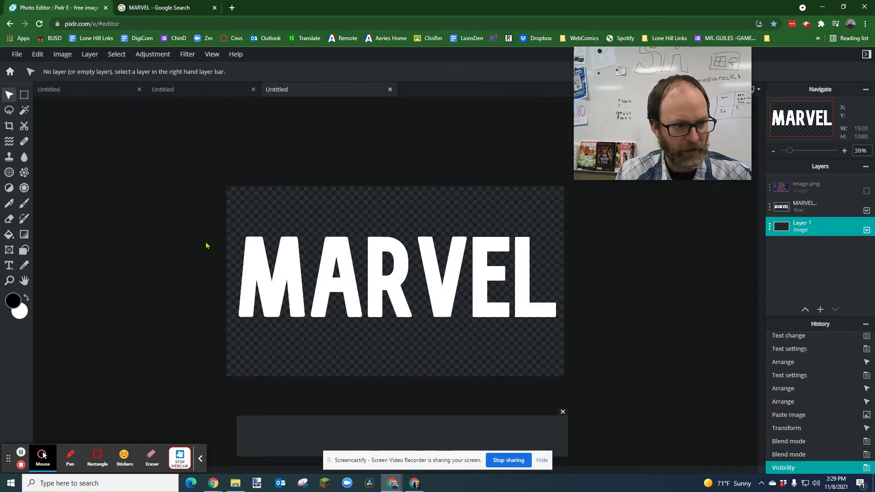
Fill Layer 1 black, then add an empty layer and fill it black too.
left_click(9, 237)
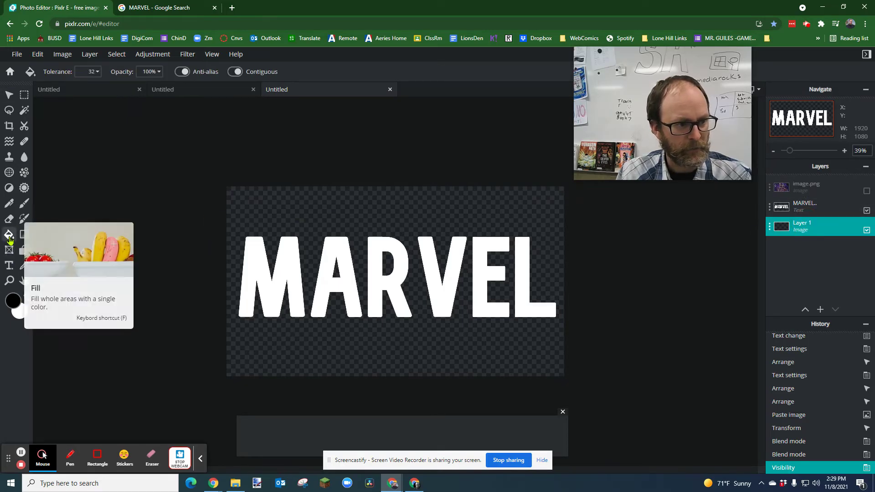
left_click(312, 347)
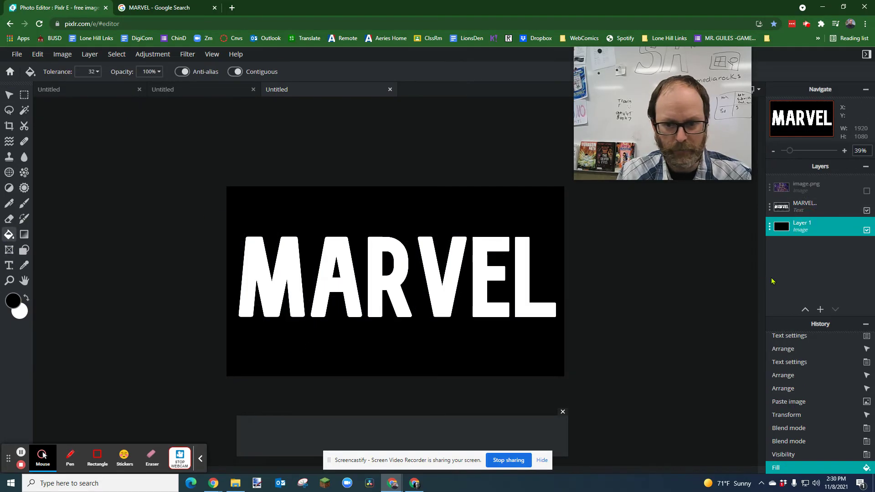
left_click(820, 310)
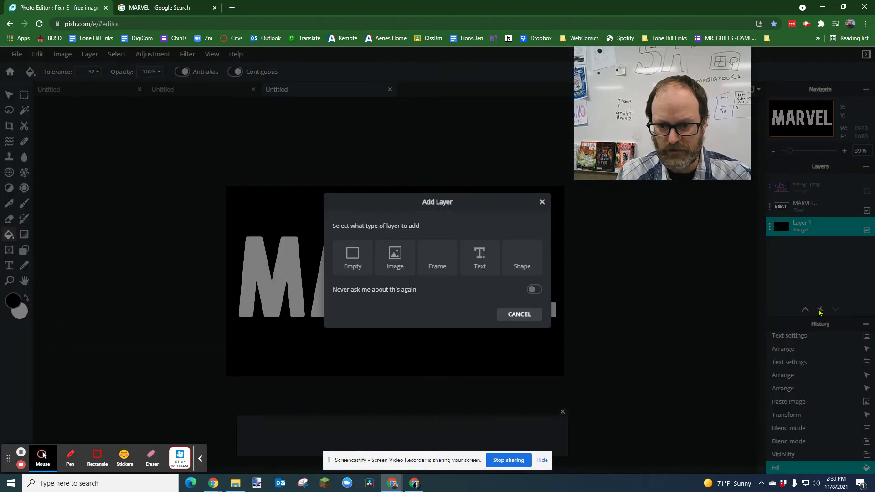
left_click(352, 260)
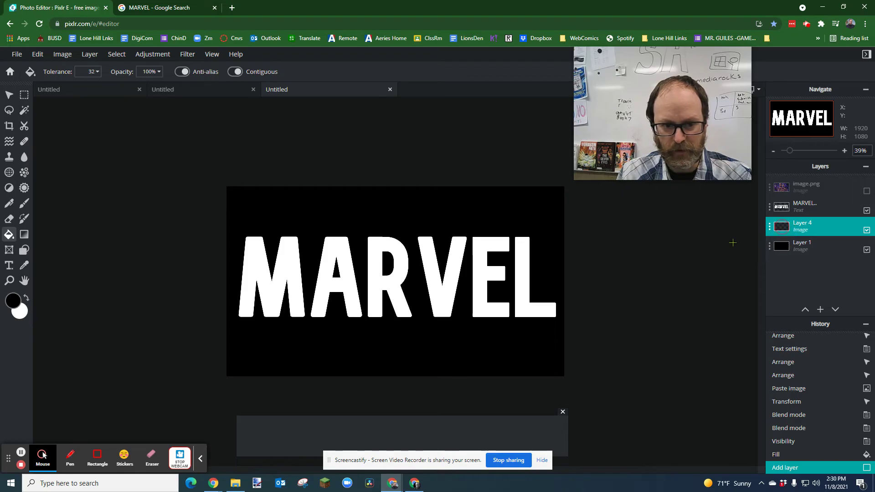
left_click(266, 210)
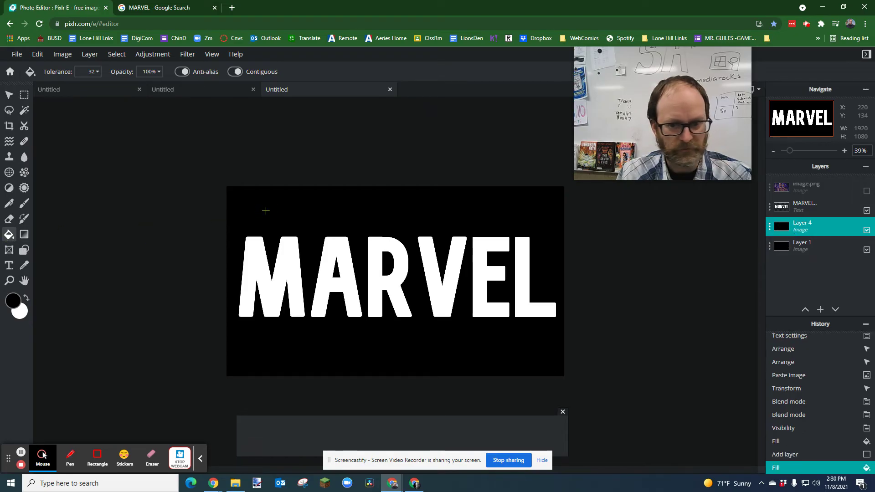
Merge the MARVEL text down onto the black layer and hide Layer 1.
left_click(818, 207)
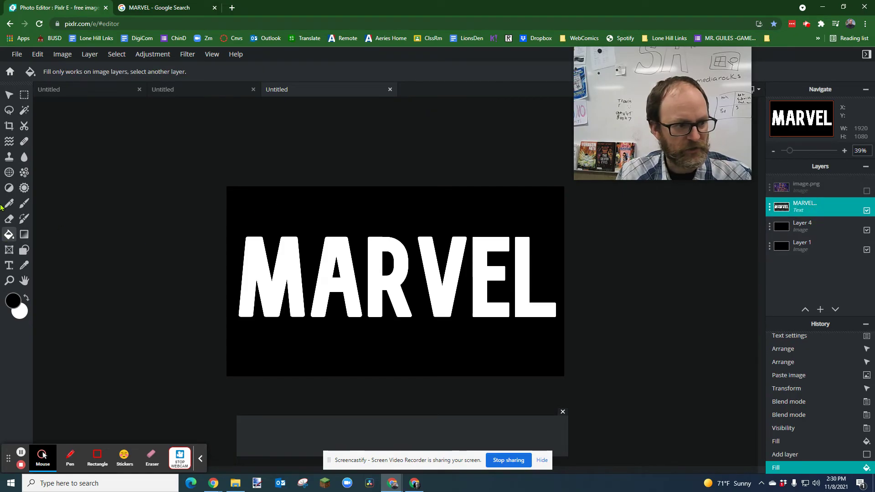
left_click(768, 209)
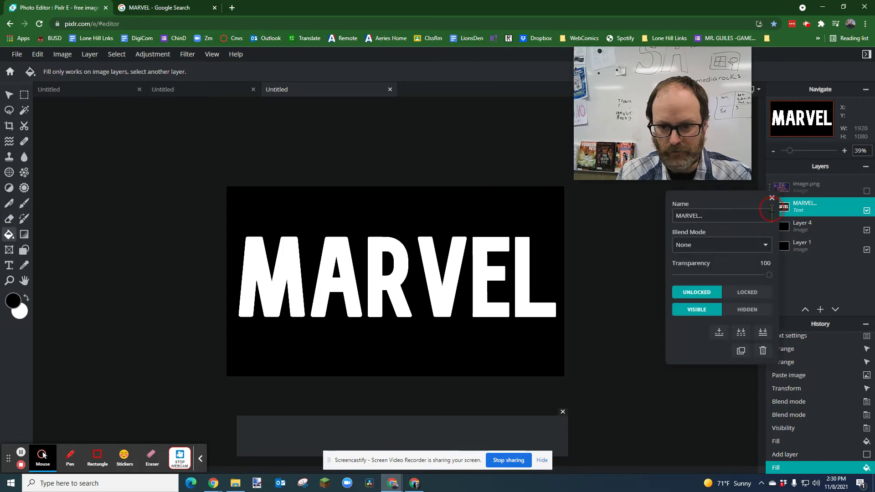
left_click(720, 332)
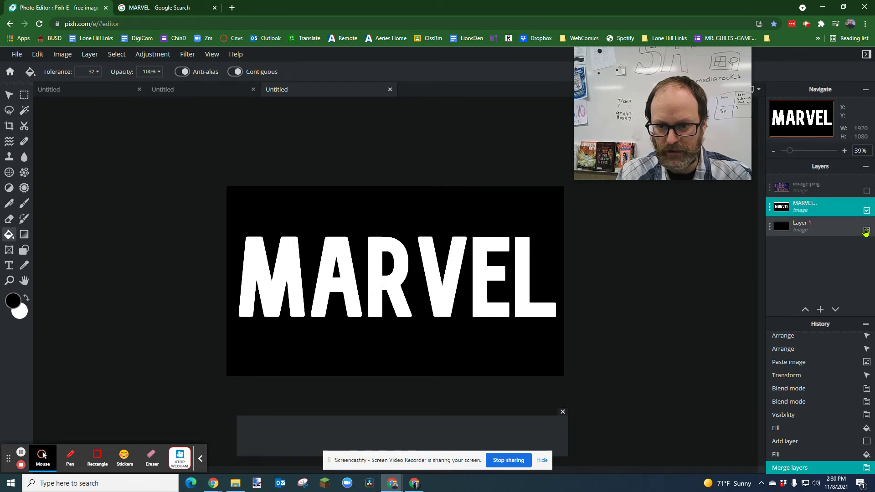
left_click(866, 230)
left_click(866, 213)
left_click(867, 212)
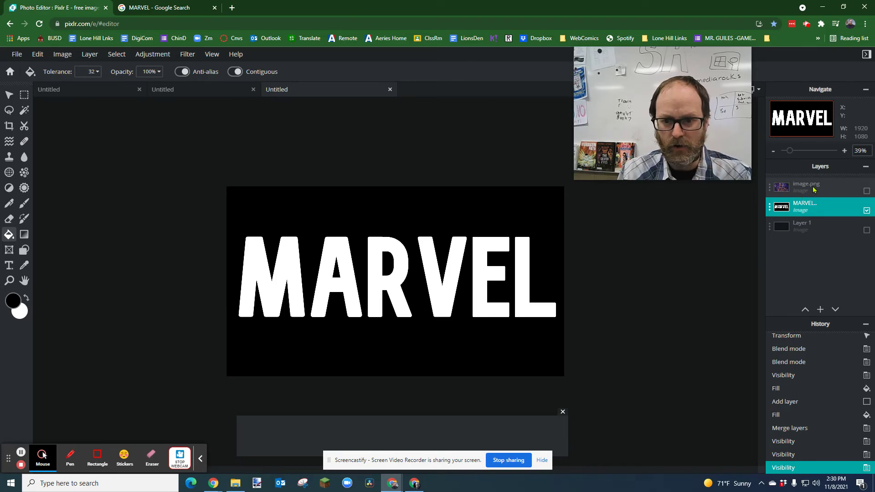
Unhide the image.png layer and set its Blend Mode to Multiply.
left_click(867, 191)
left_click(770, 188)
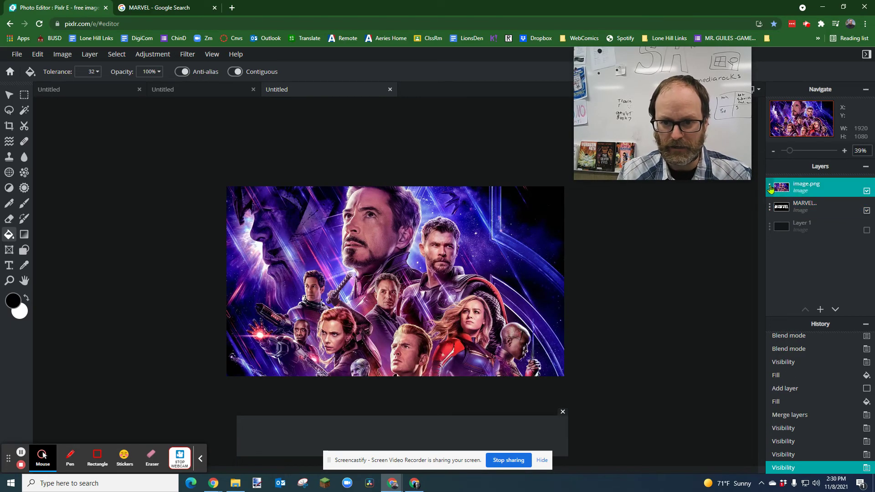
left_click(770, 188)
left_click(711, 225)
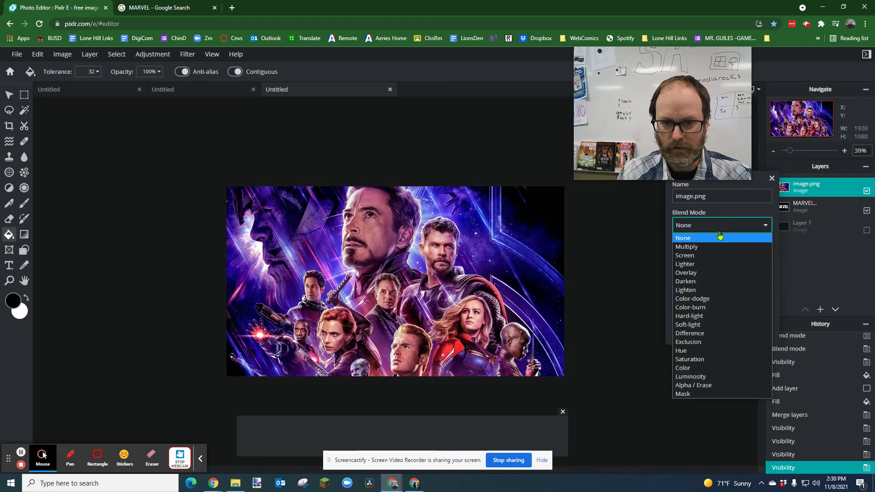
left_click(714, 247)
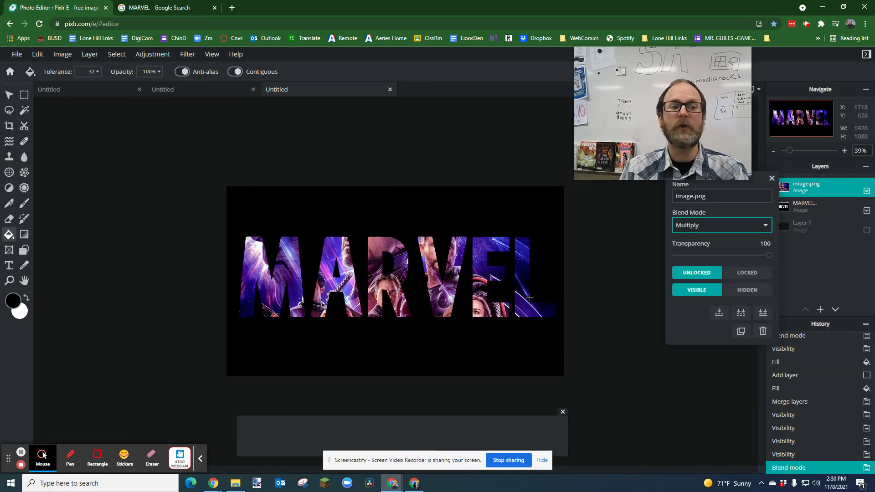